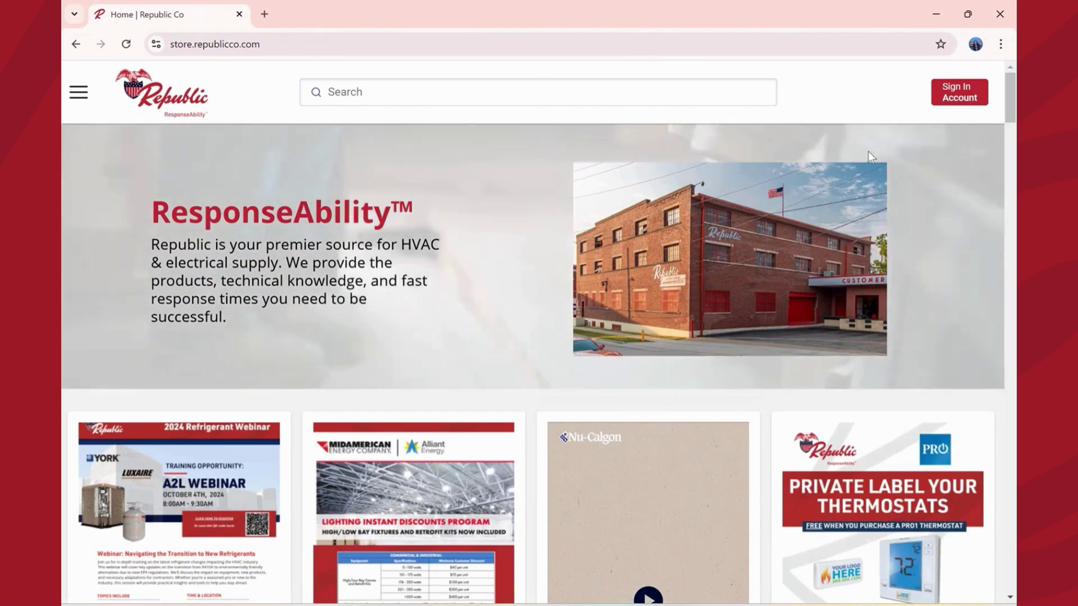
Step: Sign in with the account e-mail and the emailed verification code
left_click(969, 101)
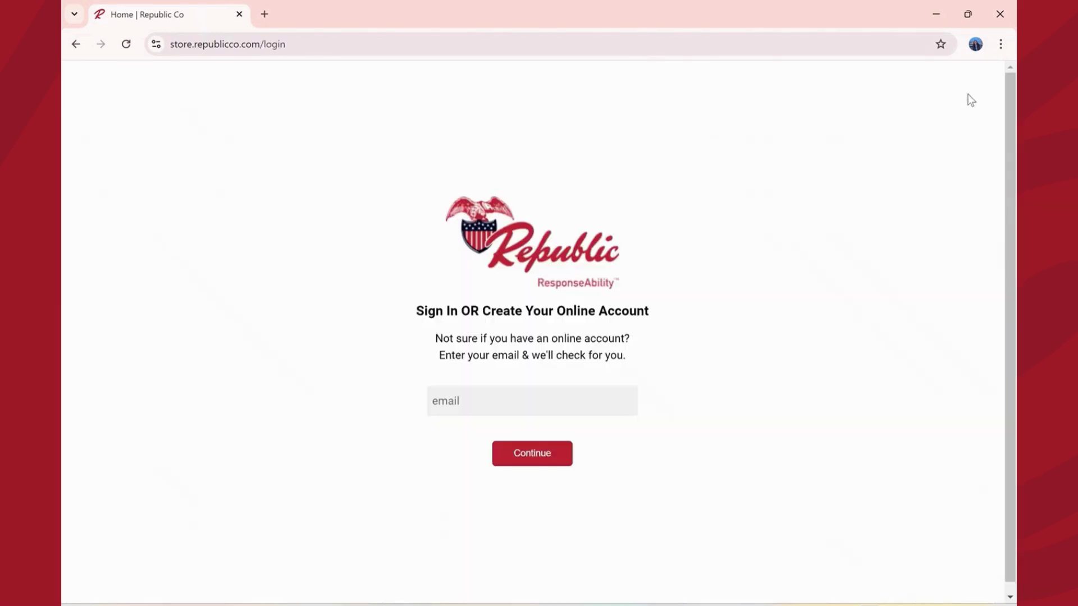
left_click(520, 399)
key("Return")
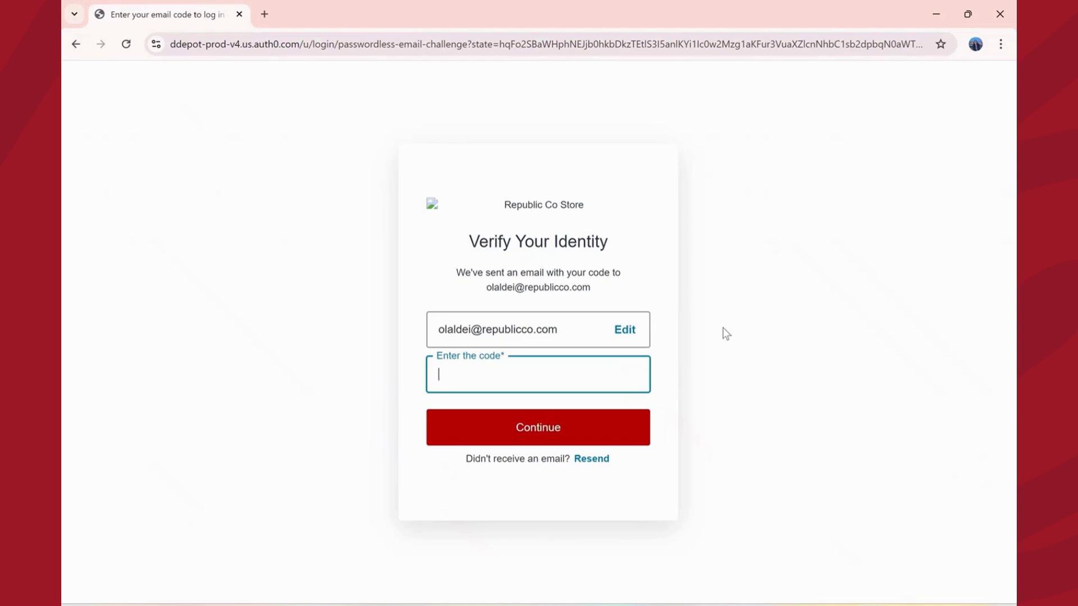
left_click(596, 429)
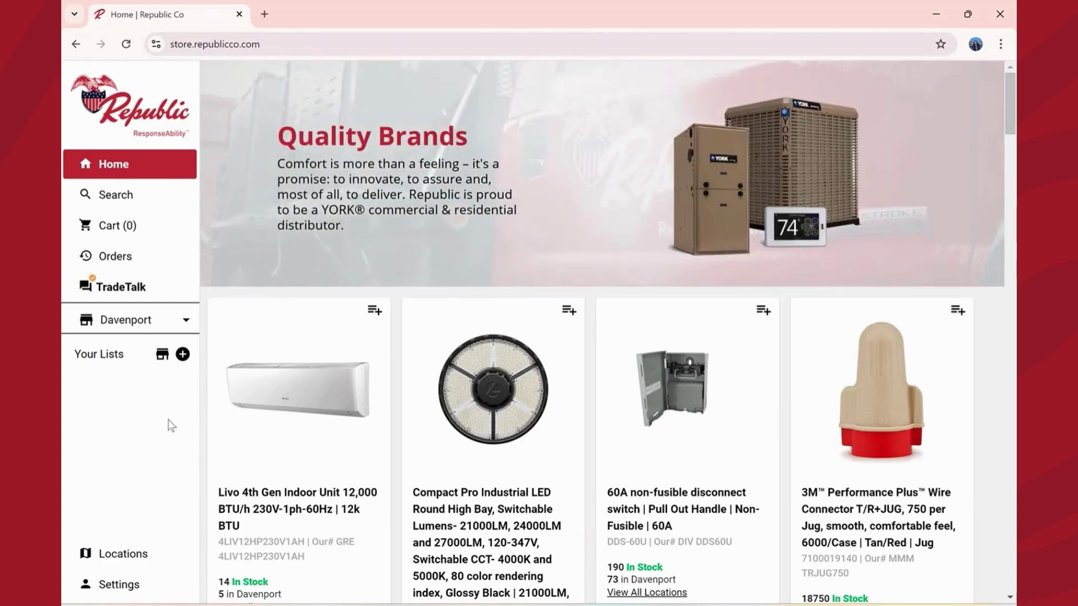
Step: Show the Compact Pro LED high bay's stock at every branch
scroll(846, 167, "down", 4)
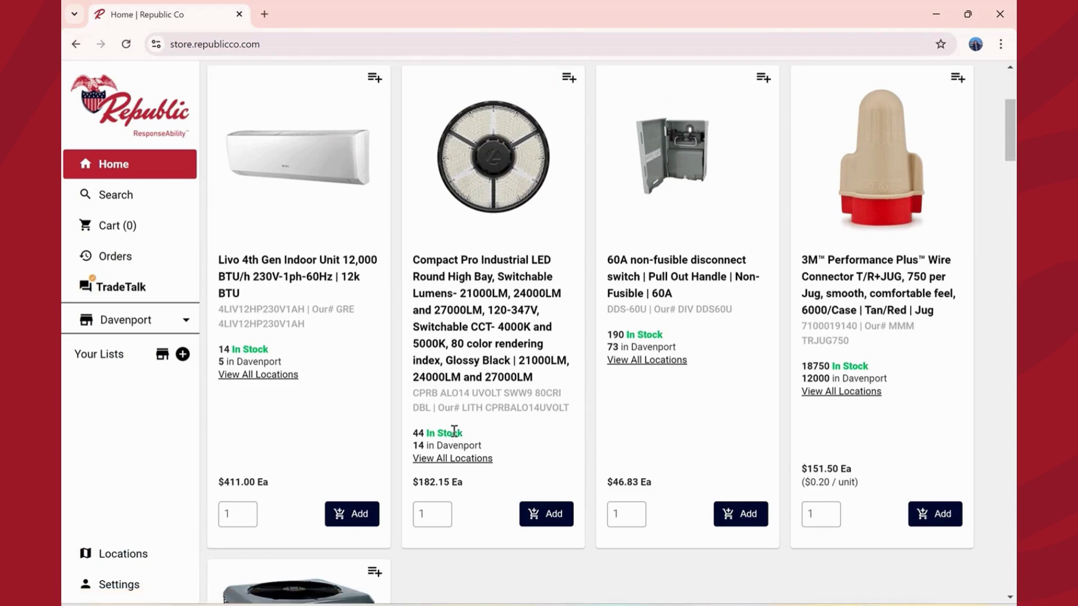
left_click(456, 459)
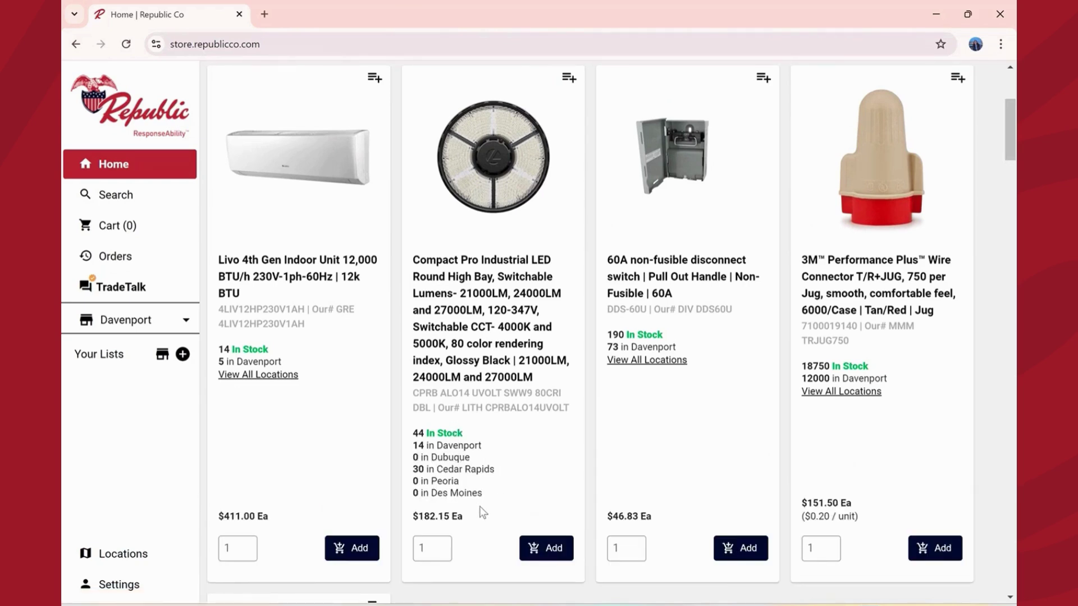
left_click(432, 558)
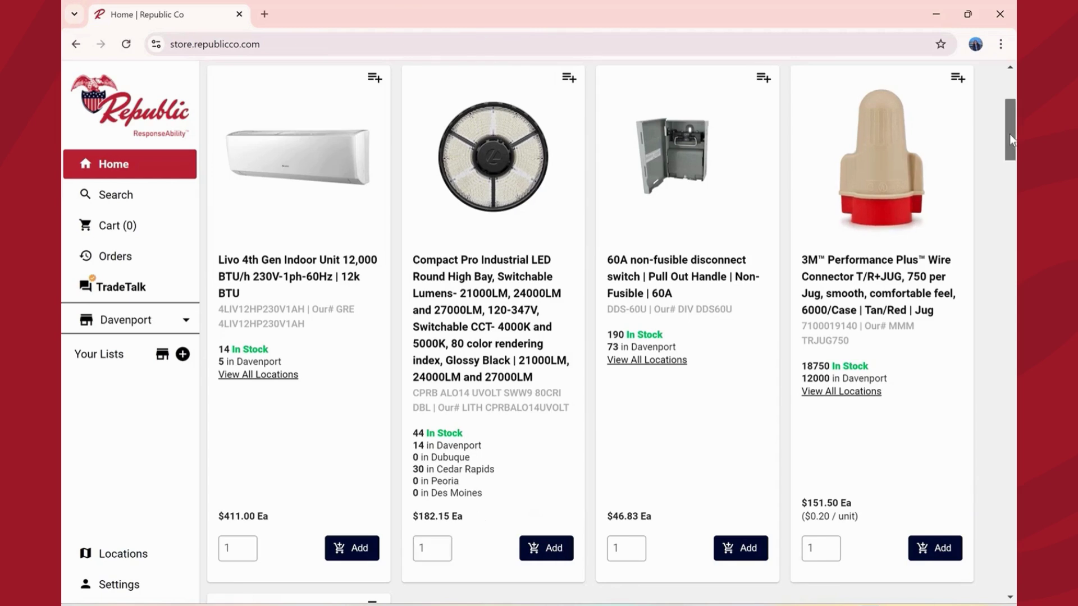
Step: Scroll down to the latest posts and open the TradeTalk feed
left_click_drag(1010, 139, 1014, 340)
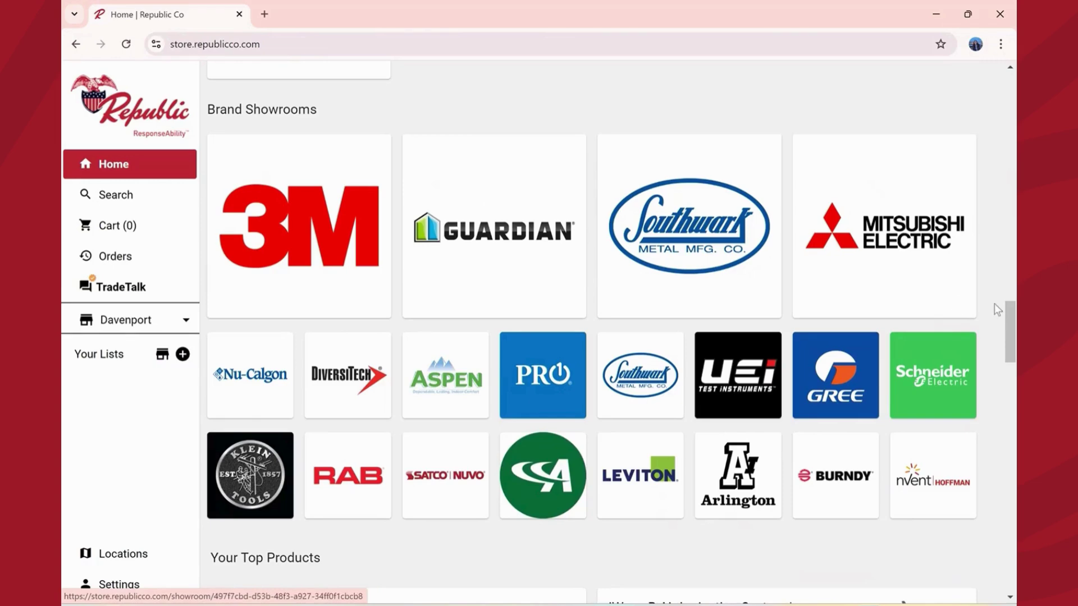
left_click_drag(1010, 328, 1014, 503)
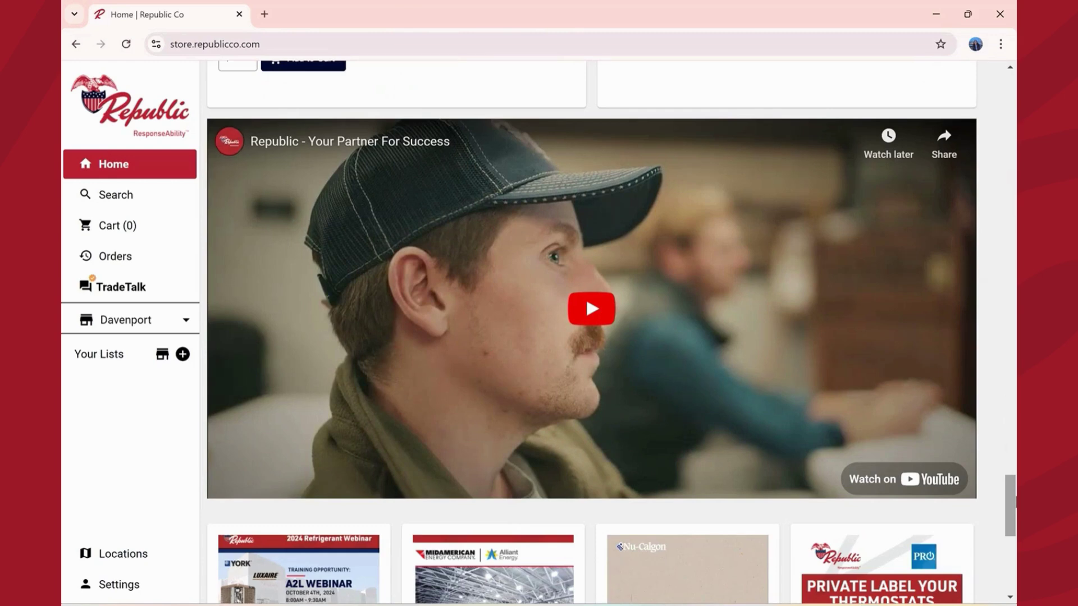
left_click_drag(1014, 503, 1013, 548)
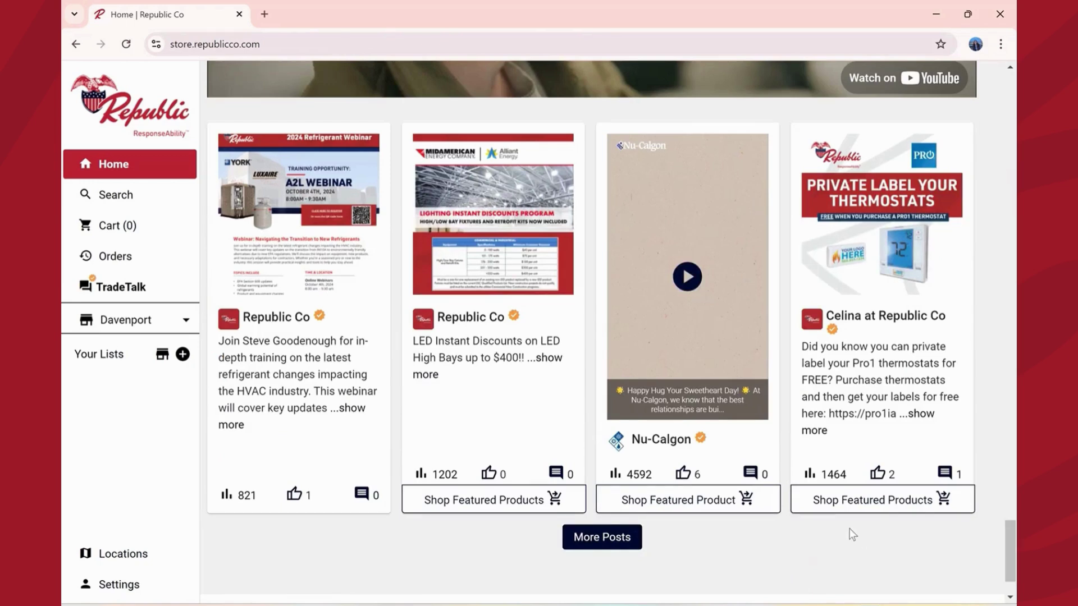
left_click(163, 299)
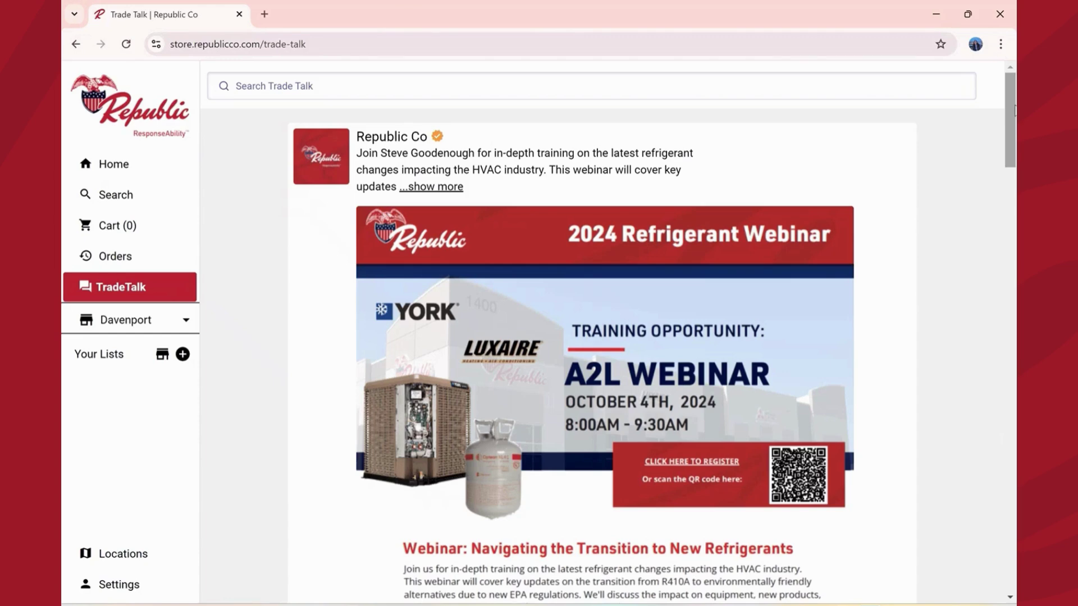
left_click_drag(1014, 110, 1015, 353)
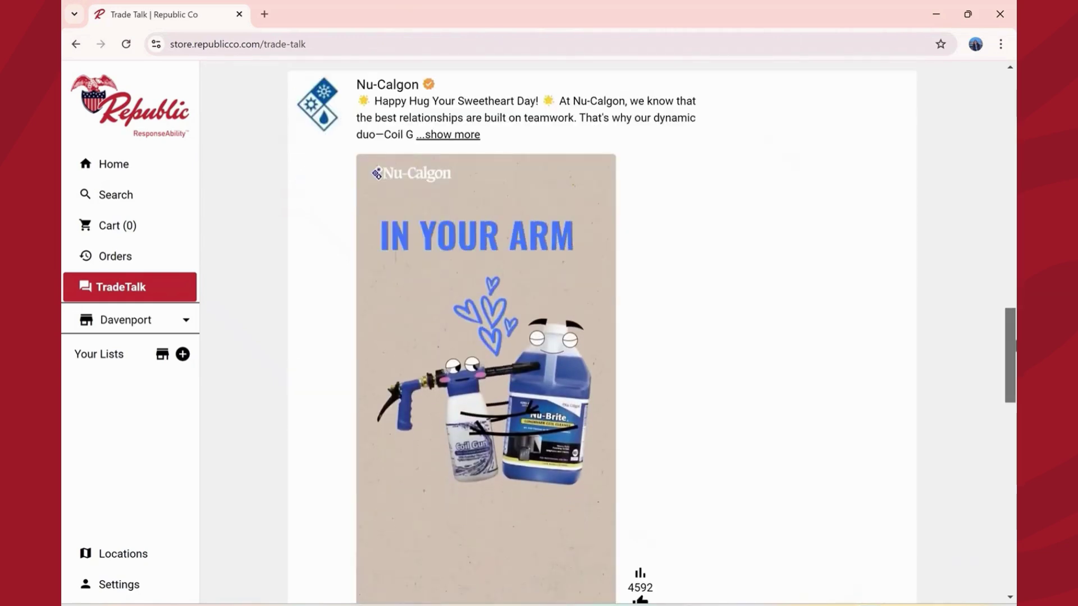
left_click(124, 167)
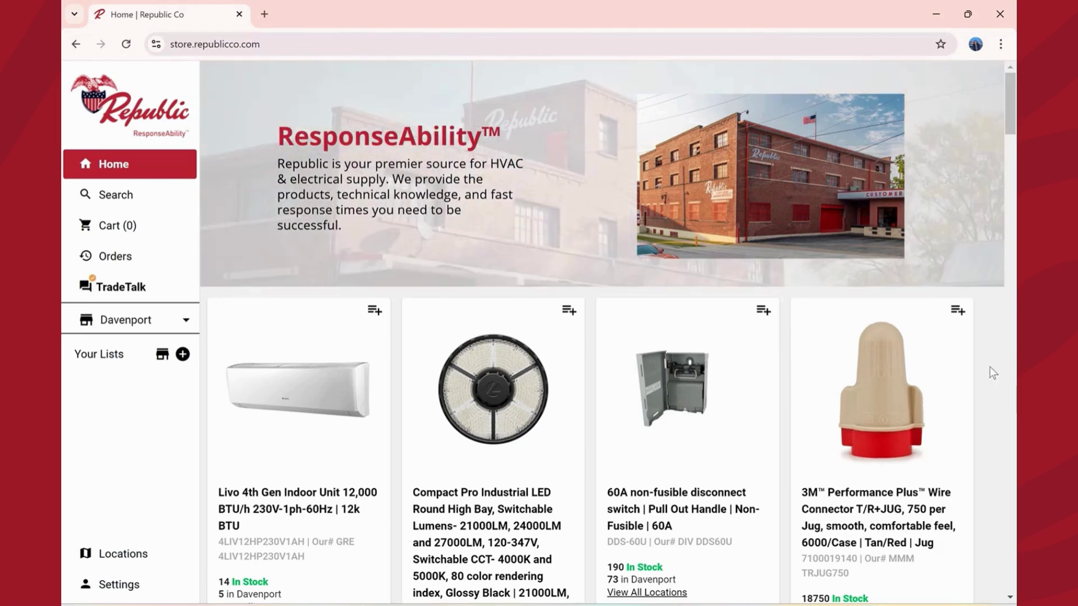
Step: Search the catalogue for 'tm9y' to list the Luxaire and York furnaces
left_click(136, 196)
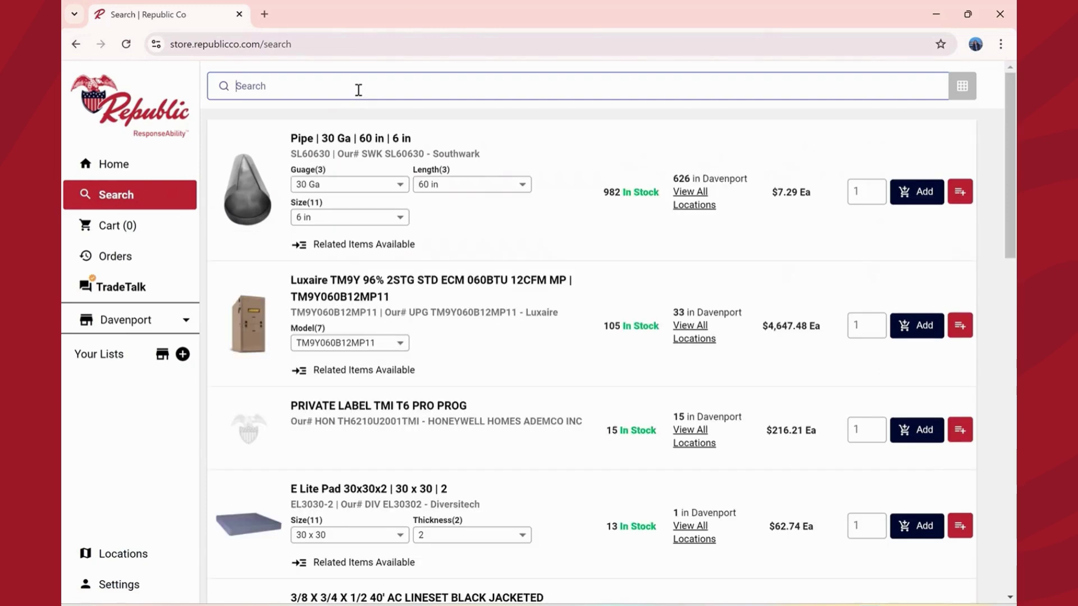
type("tm9y")
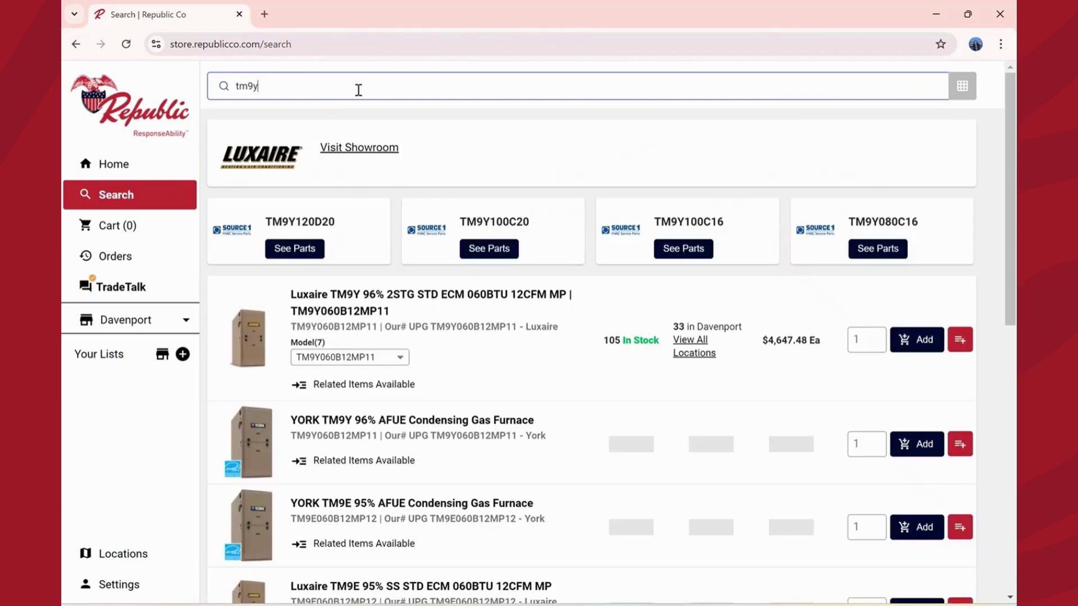
Step: Check the Luxaire TM9Y060B12MP11 furnace's stock at every location and add one to the cart
left_click(363, 298)
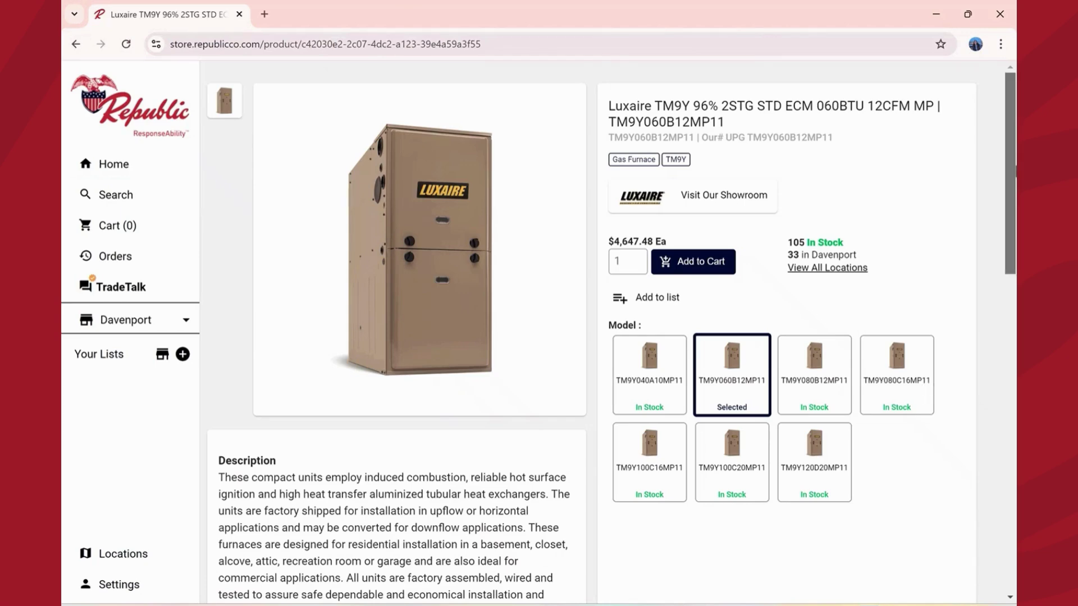
left_click_drag(1015, 169, 1015, 373)
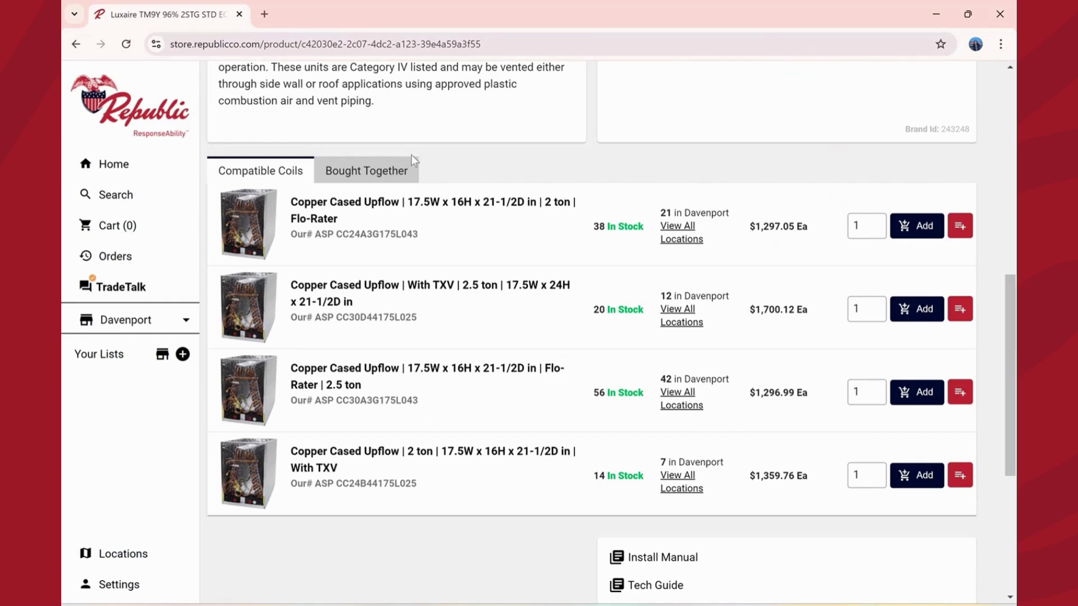
left_click_drag(1015, 375, 1015, 412)
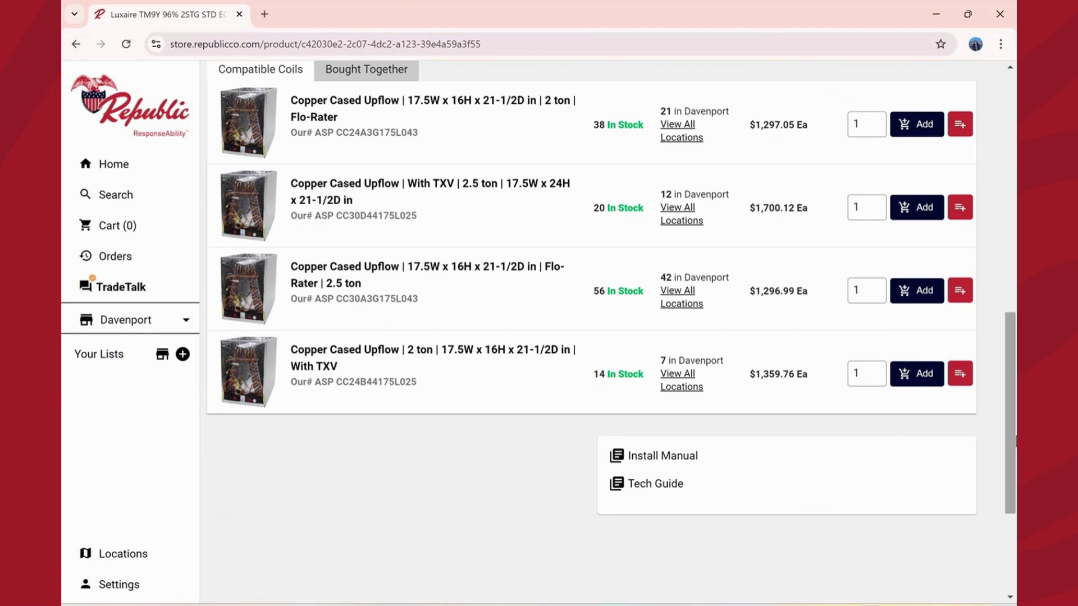
left_click_drag(1015, 432, 1015, 192)
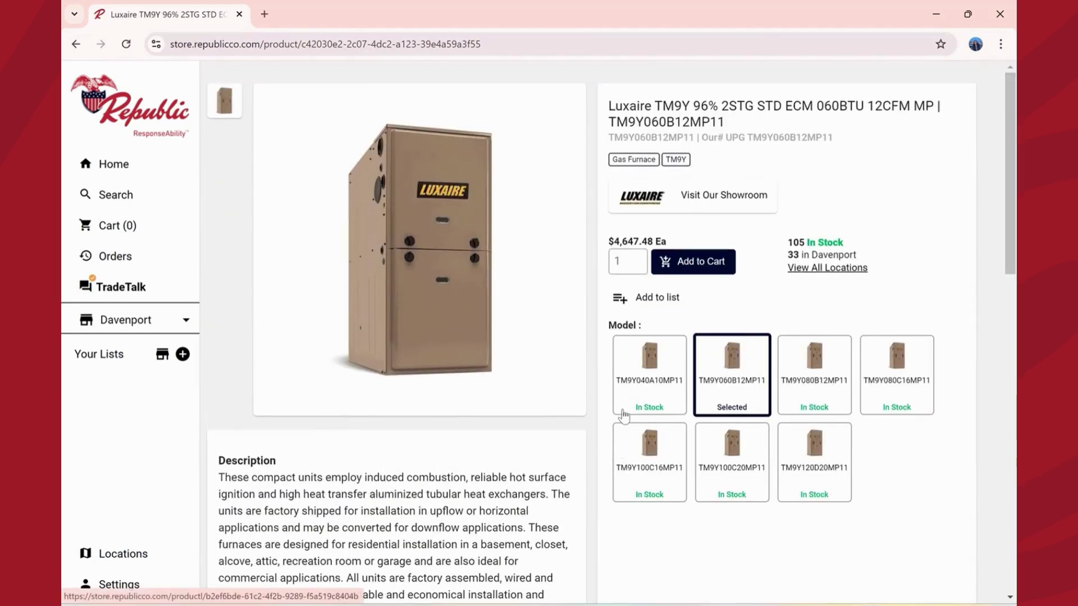
left_click(848, 269)
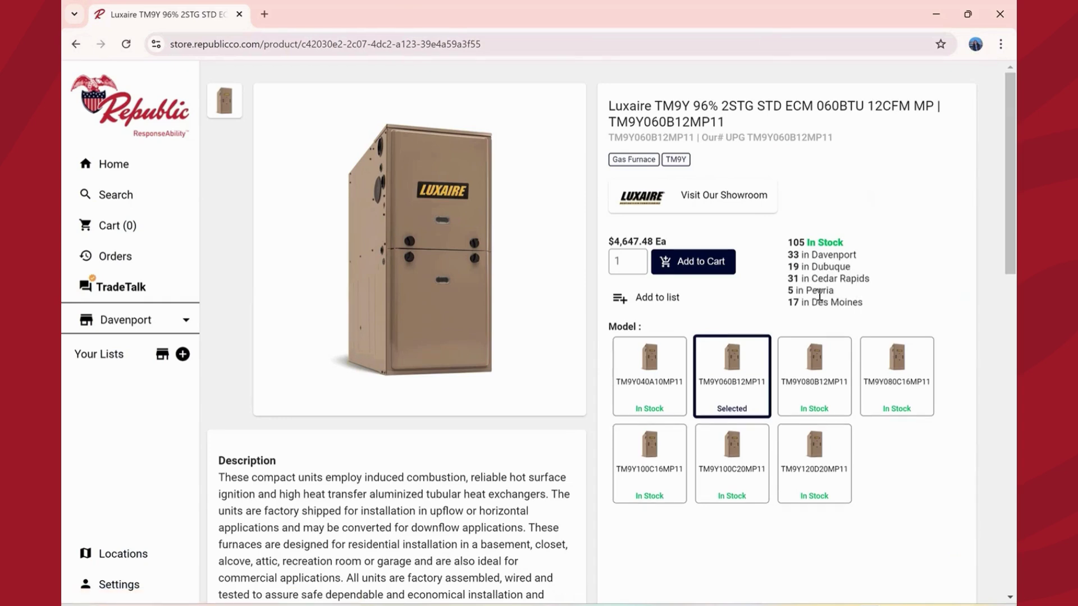
left_click(676, 264)
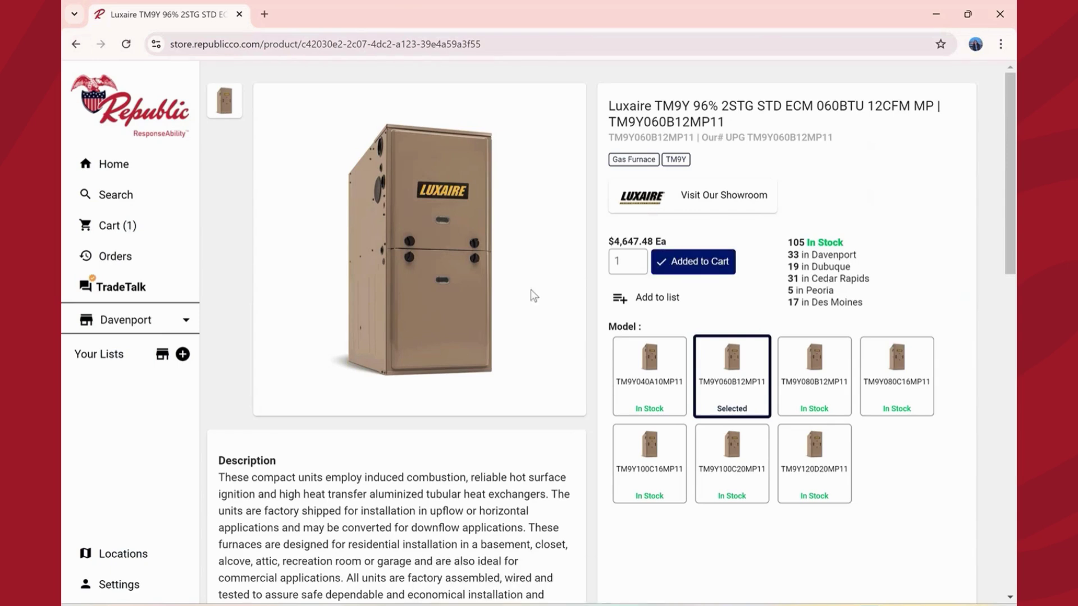
left_click(123, 233)
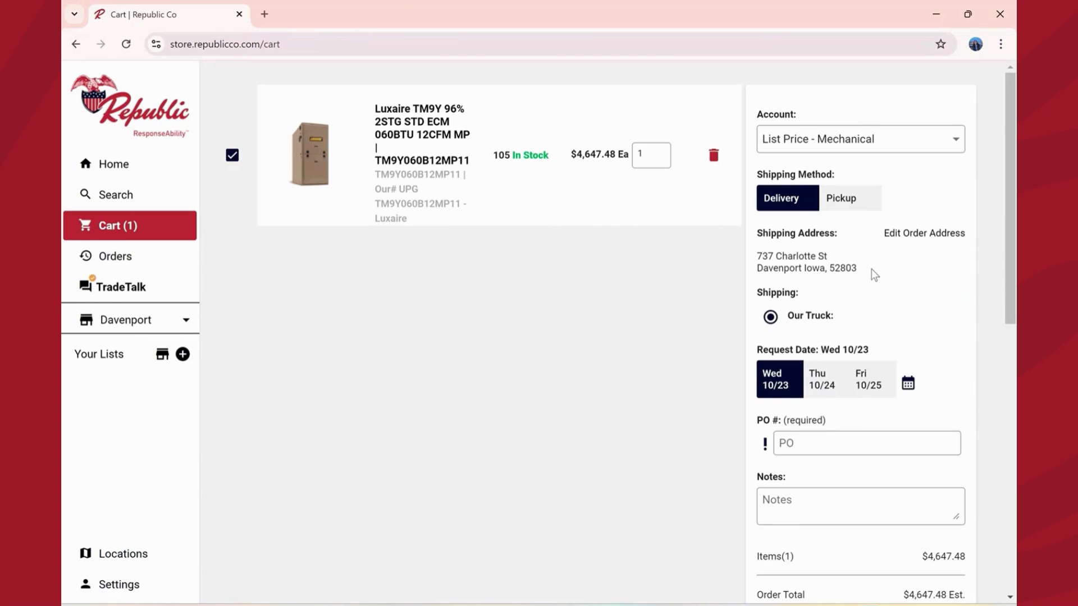
Step: Look over the cart's furnace and the past orders list, then return to Home
scroll(873, 278, "down", 2)
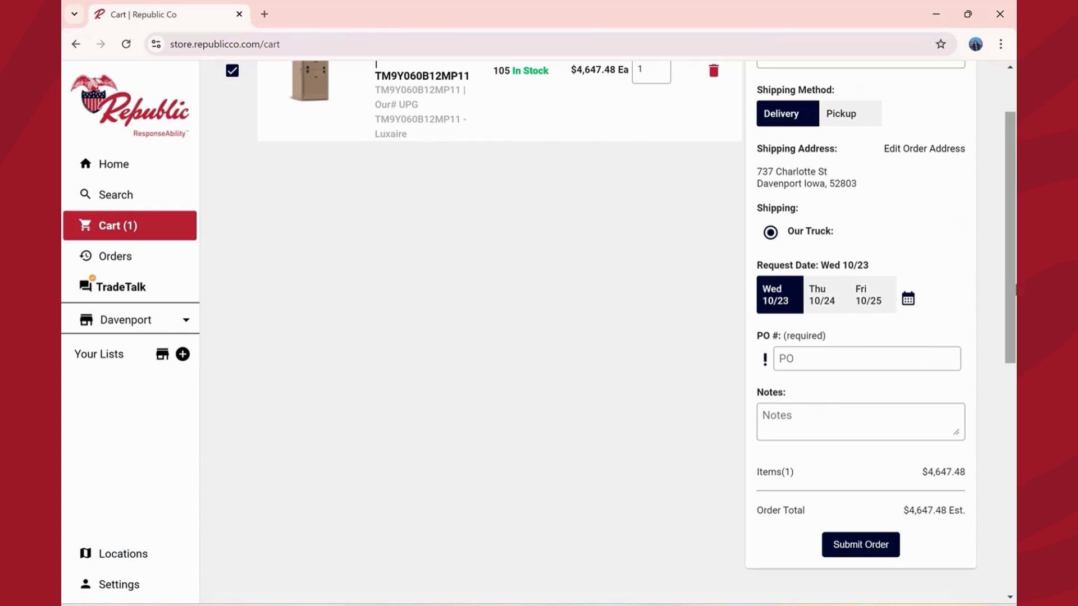
scroll(909, 449, "down", 1)
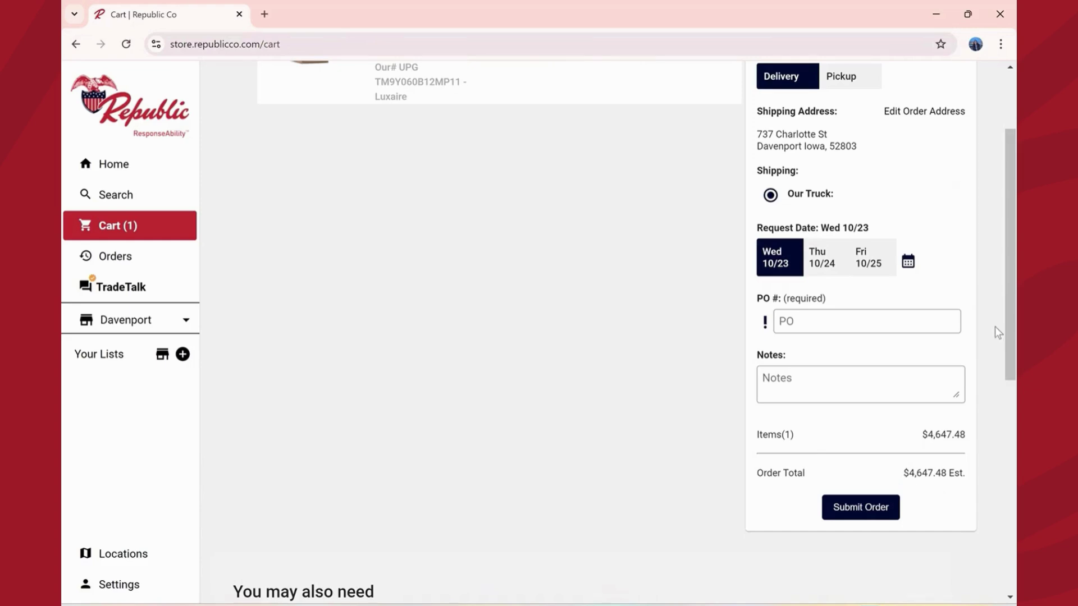
scroll(1004, 305, "up", 3)
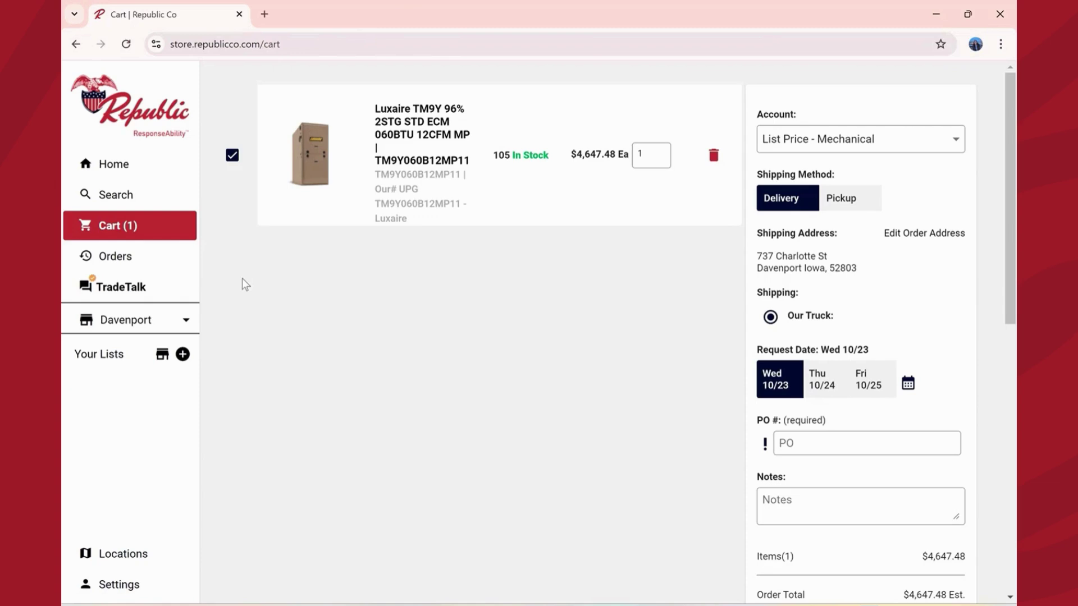
left_click(146, 270)
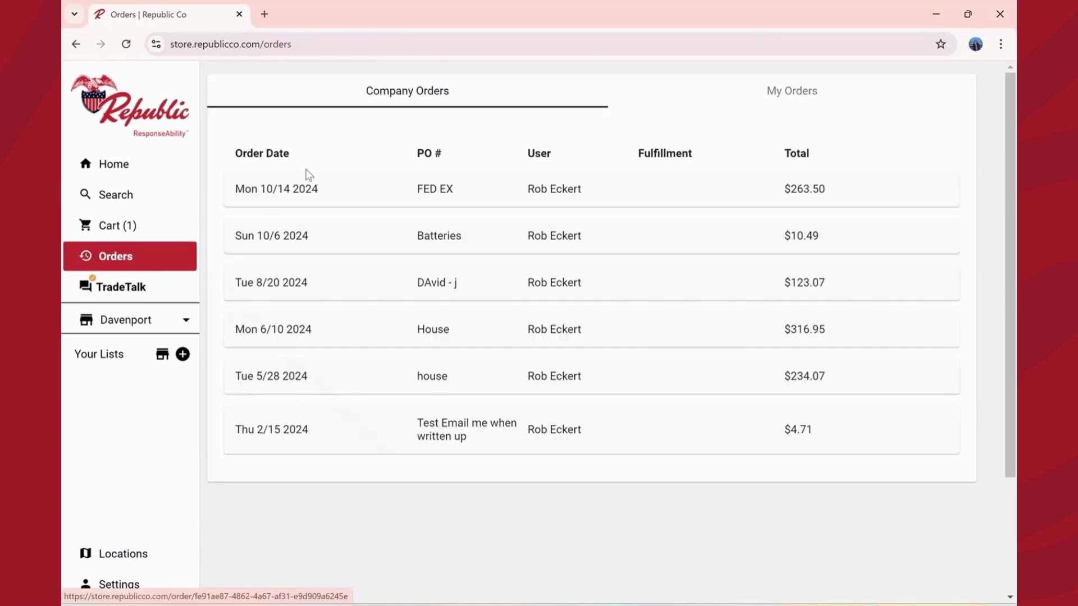
left_click(125, 165)
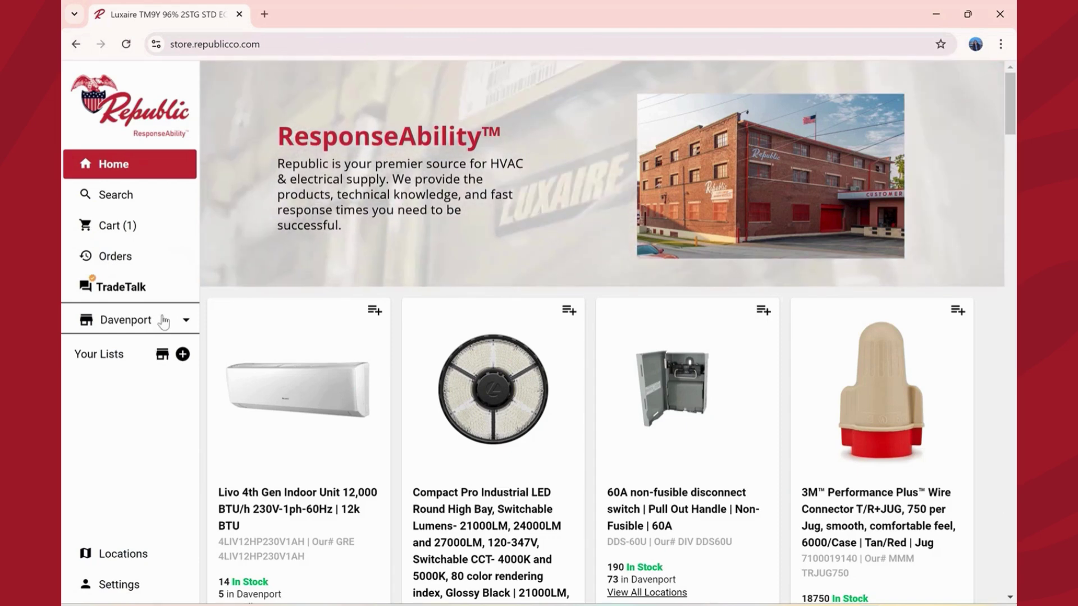
Step: Open the Locations page listing all 5 branches beside the Iowa–Illinois map
left_click(164, 322)
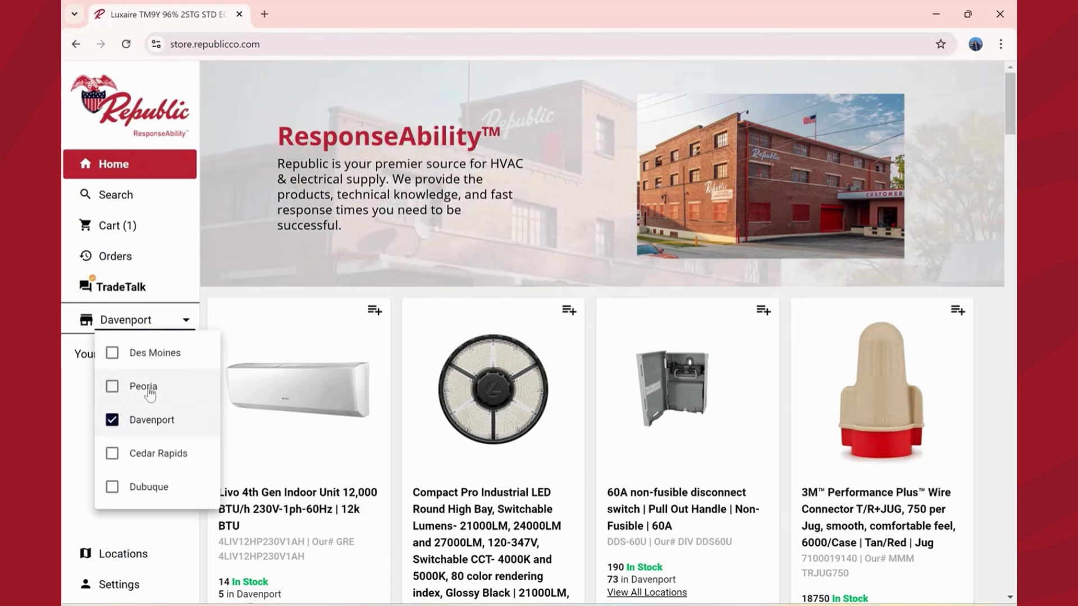
left_click(144, 470)
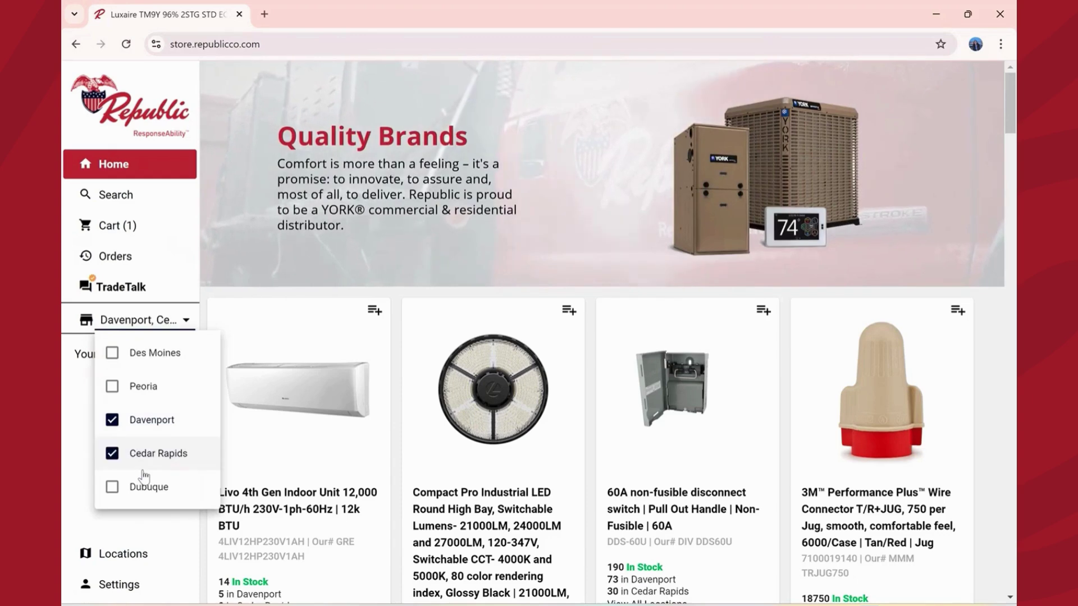
left_click(145, 471)
left_click(180, 317)
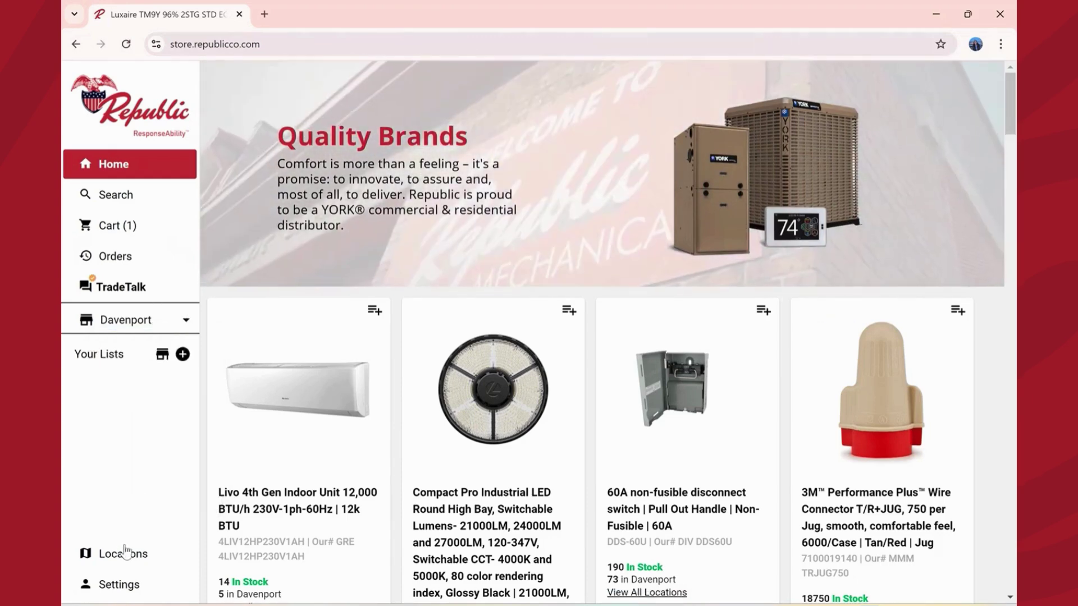
left_click(120, 559)
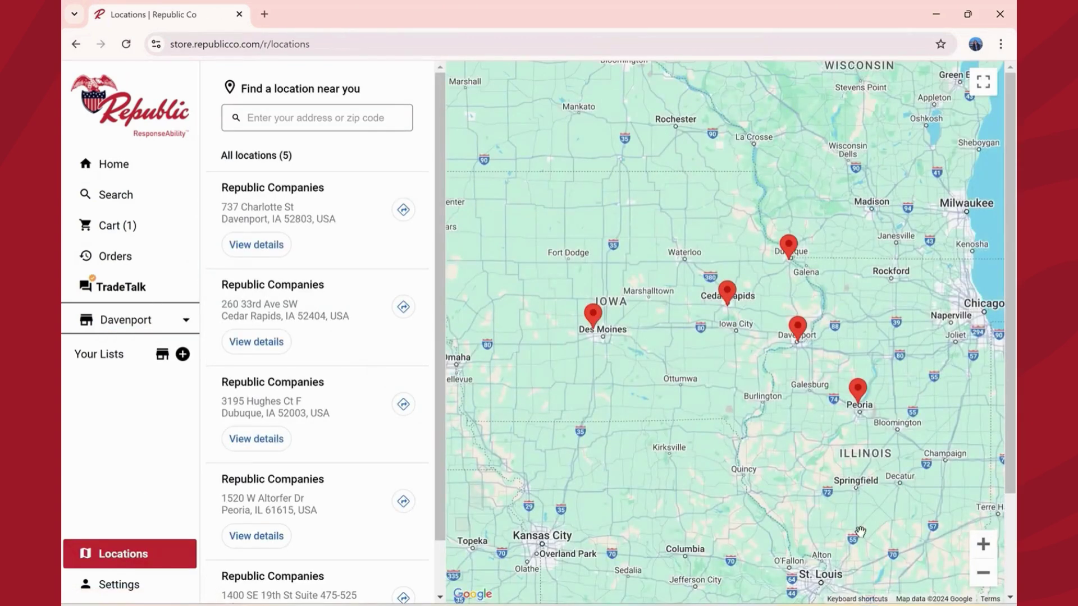
Step: Zoom the branch map out to the whole Midwest, then return to Home
left_click(983, 574)
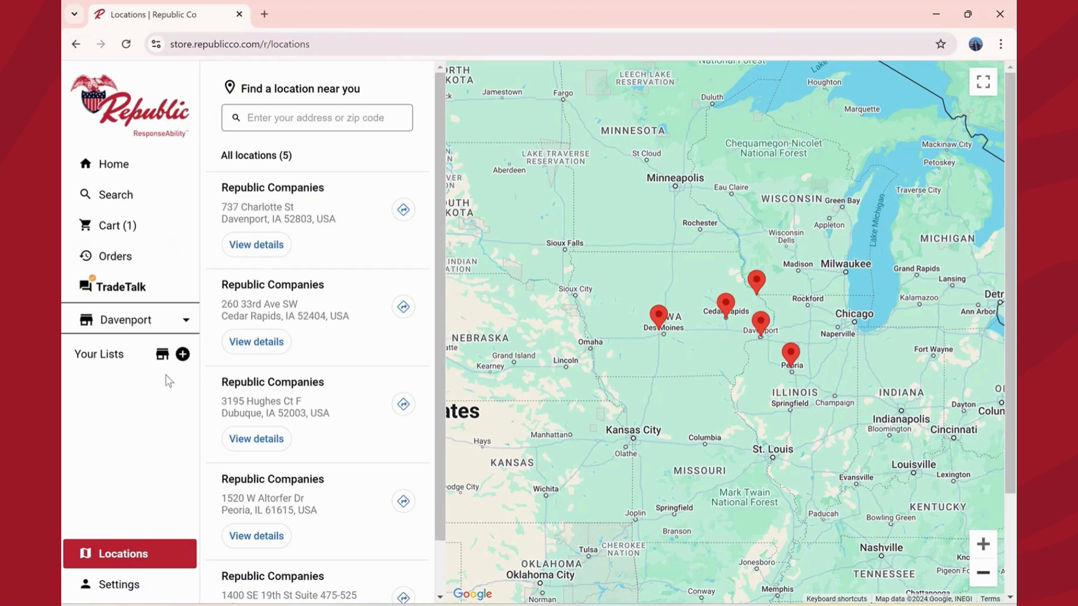
left_click(129, 177)
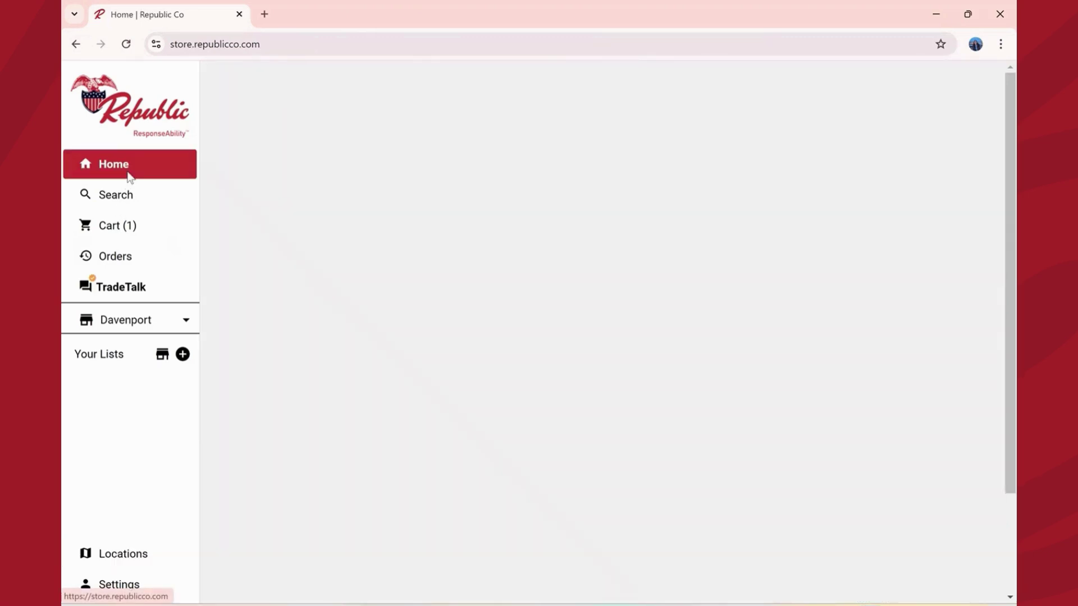